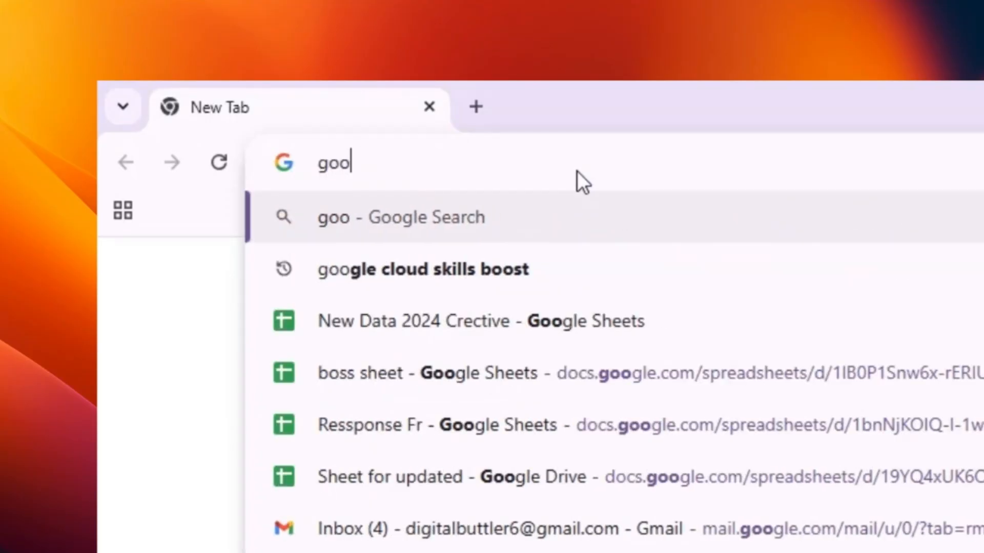
# Search the web for google cloud skills boost and join Google Skills by continuing with a Google account
pyautogui.write('ud skill')
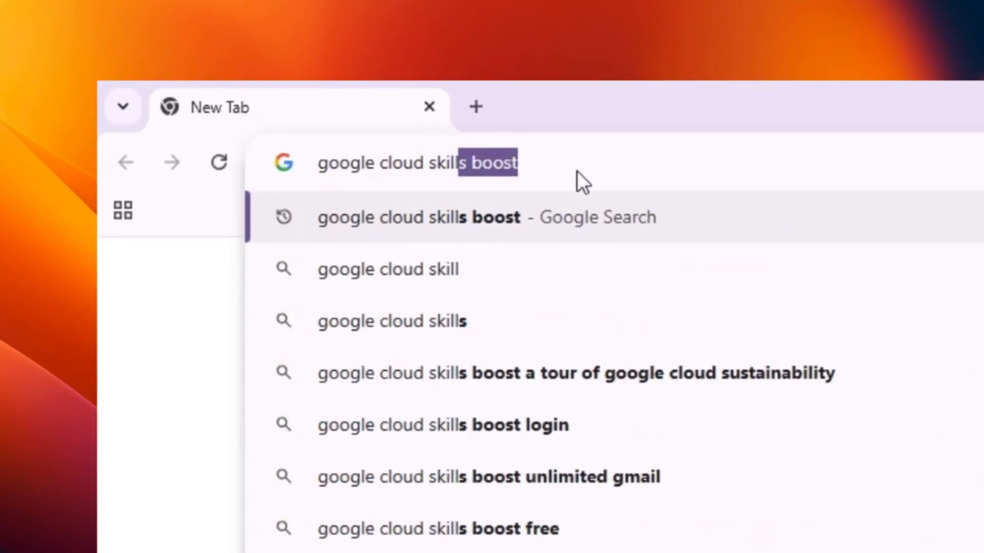
pyautogui.write('s boost')
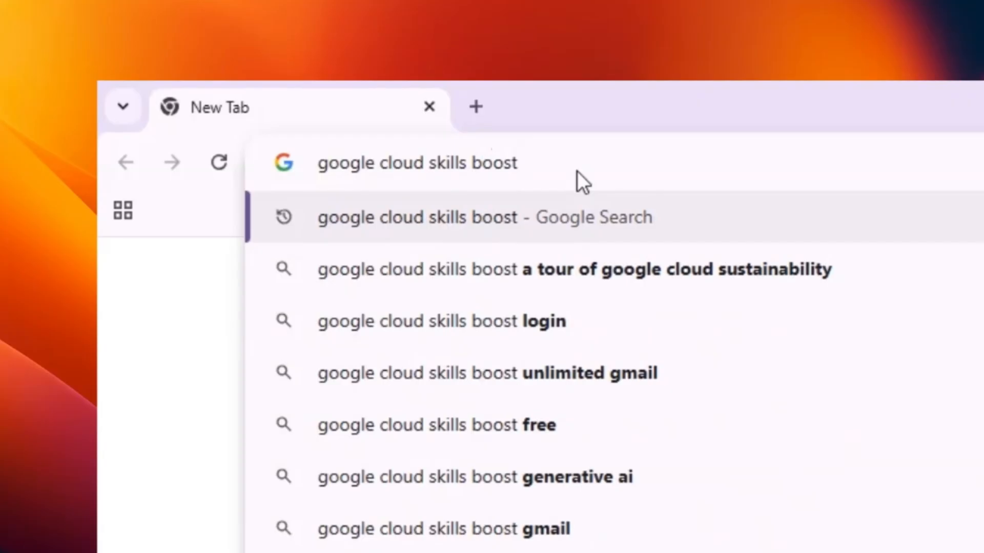
pyautogui.press('Return')
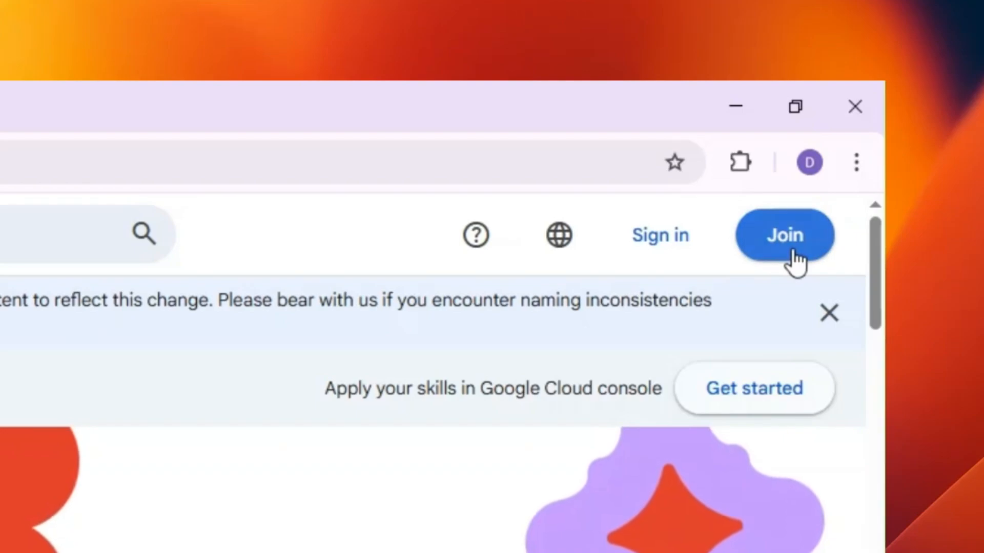
pyautogui.click(794, 255)
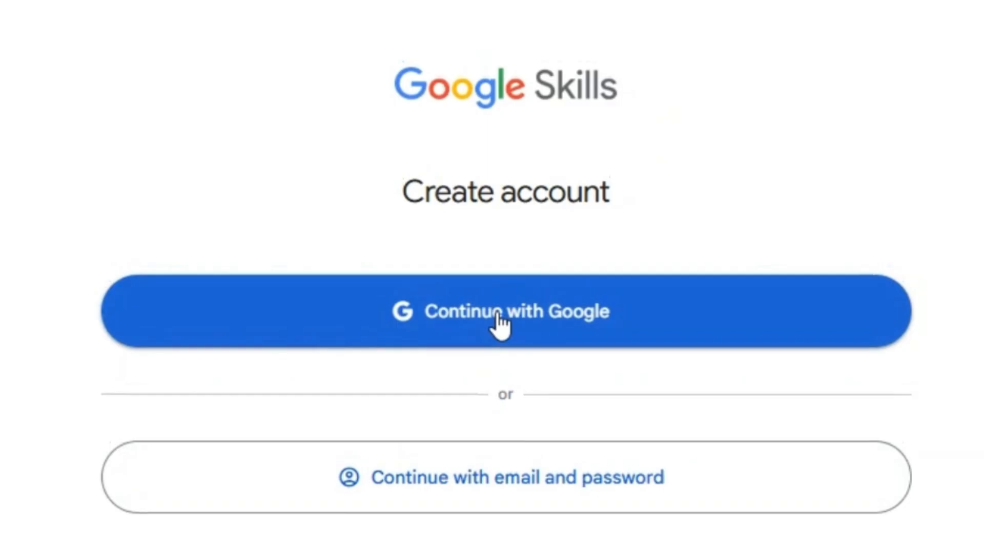
pyautogui.click(497, 315)
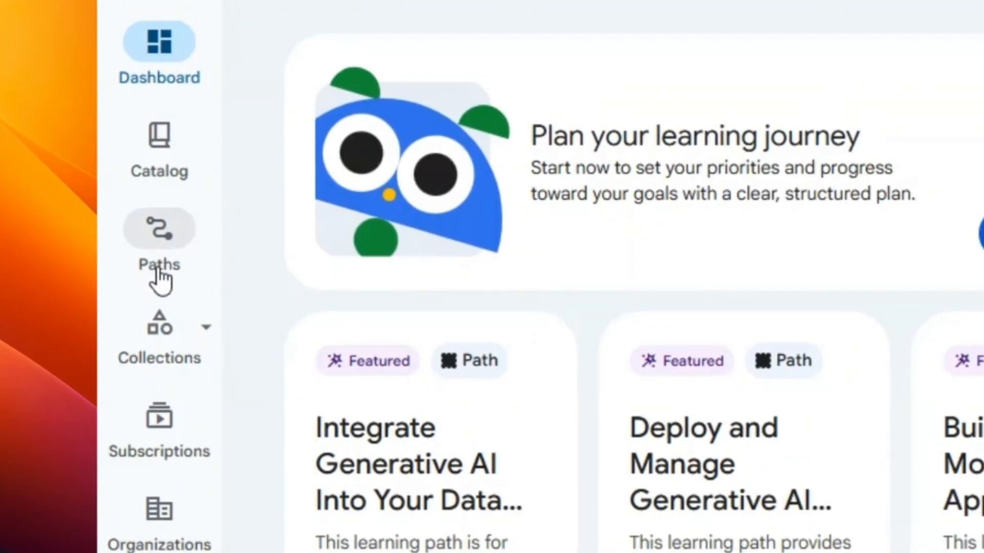
# Go to the learning paths page and search Google Skills for the suggested topic generative ai
pyautogui.click(157, 271)
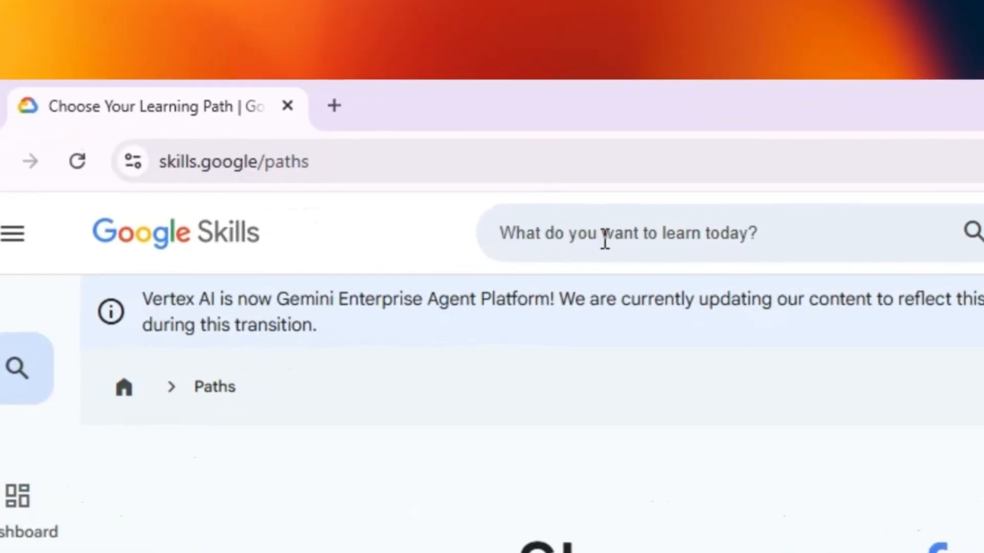
pyautogui.click(764, 183)
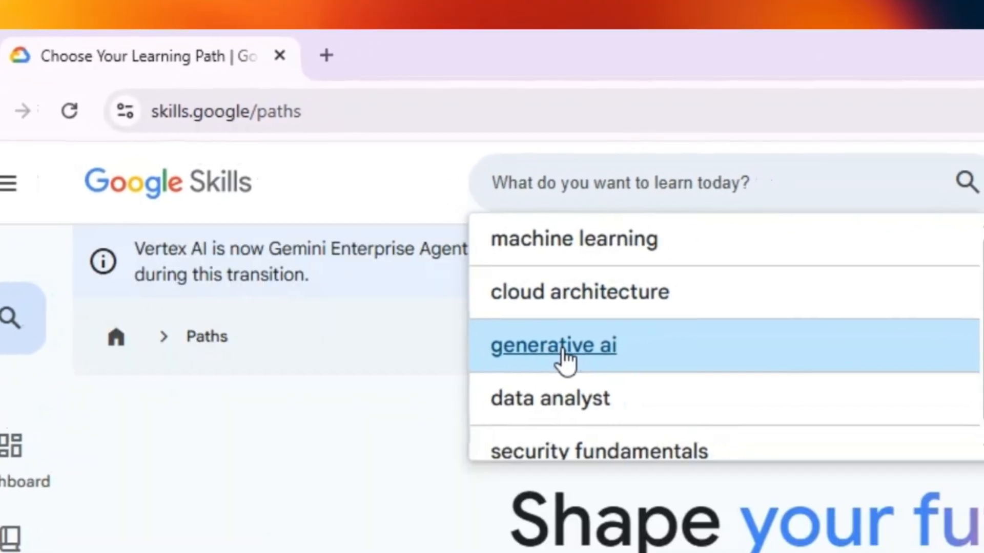
pyautogui.click(574, 346)
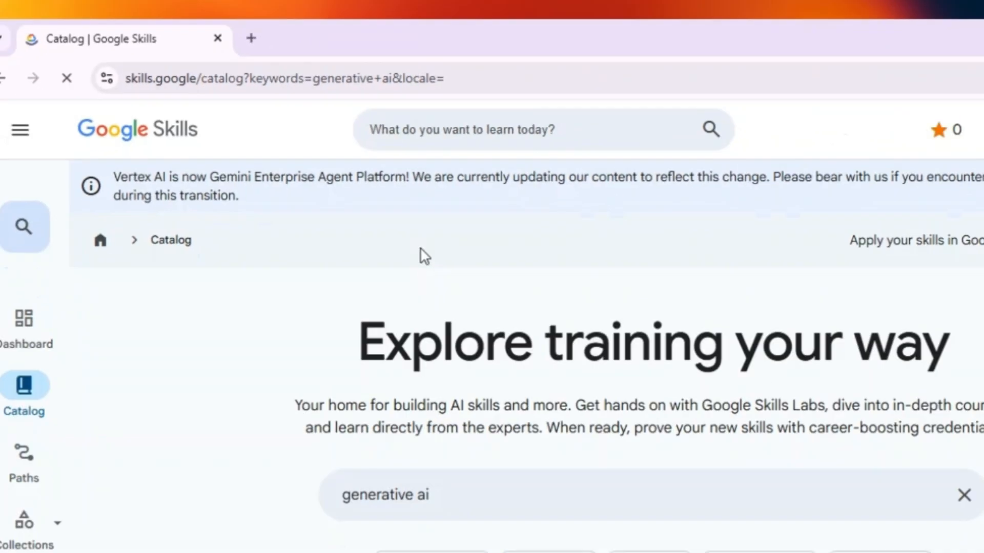
# Open the Generative AI Explorer - Vertex AI course from the catalog results
pyautogui.scroll(-3, 344, 198)
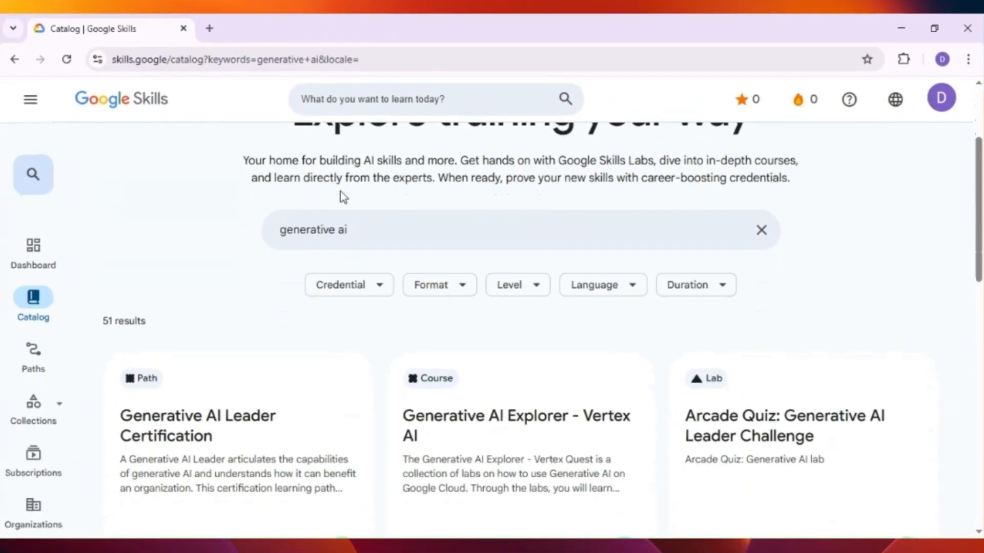
pyautogui.scroll(-2, 344, 197)
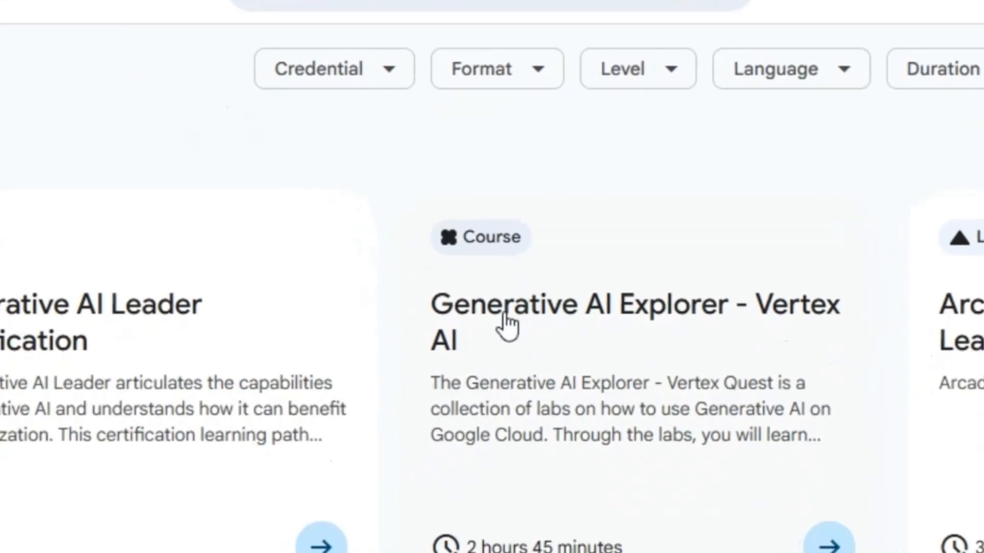
pyautogui.click(492, 319)
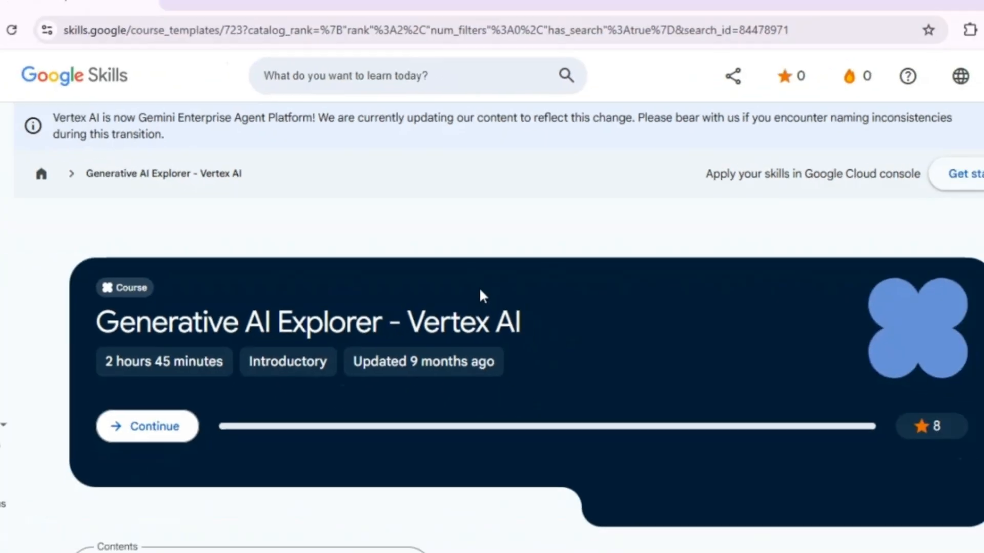
# Open the course's Design Prompts in Agent Platform lab and start it, completing the reCAPTCHA check
pyautogui.scroll(-3, 476, 287)
pyautogui.scroll(-5, 475, 291)
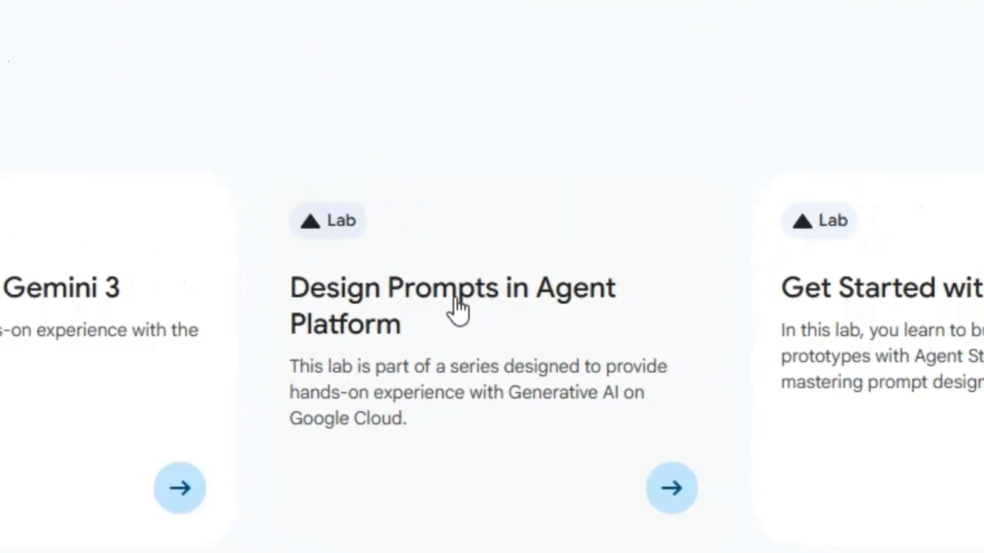
pyautogui.click(516, 300)
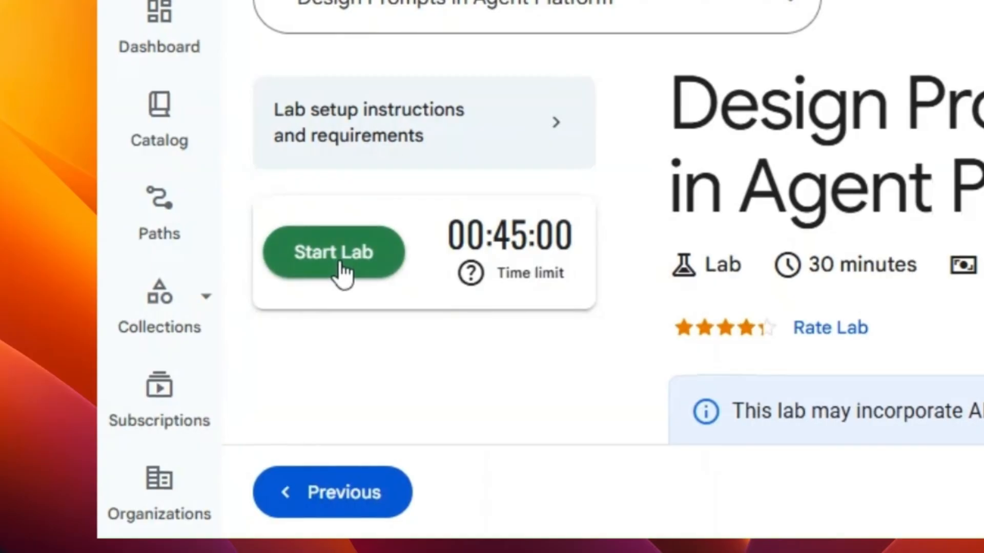
pyautogui.click(342, 271)
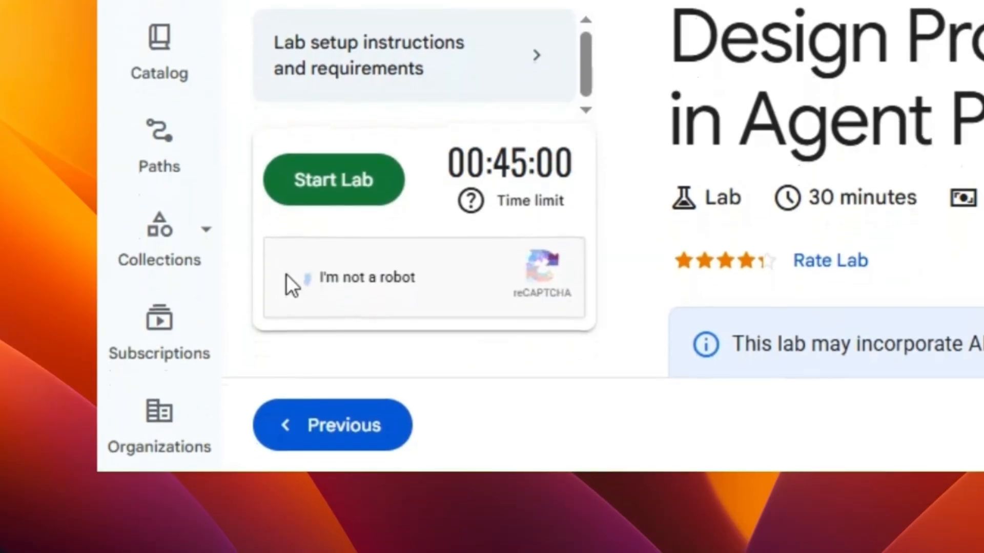
pyautogui.click(292, 342)
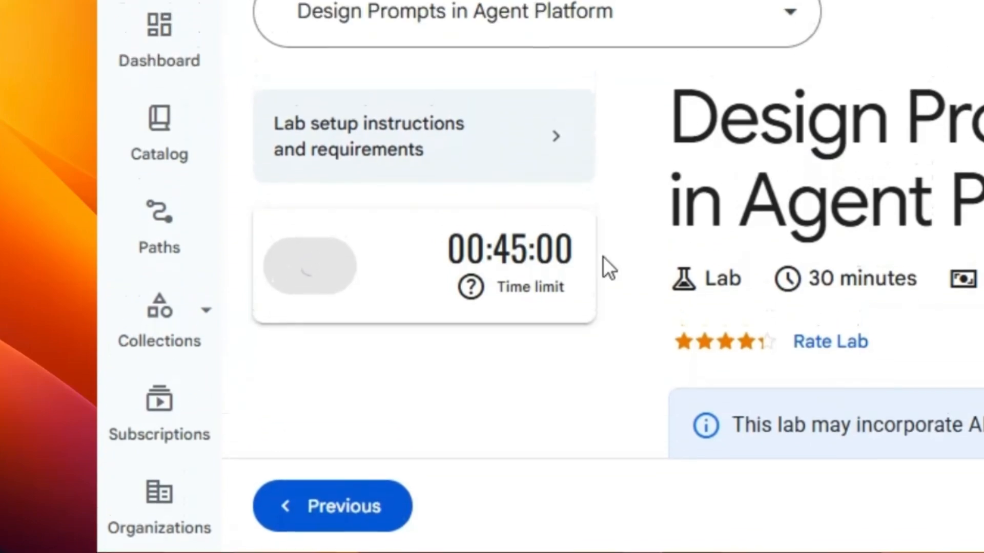
# Review the started lab's access details: the console link, username, password, project ID and region
pyautogui.scroll(-3, 618, 257)
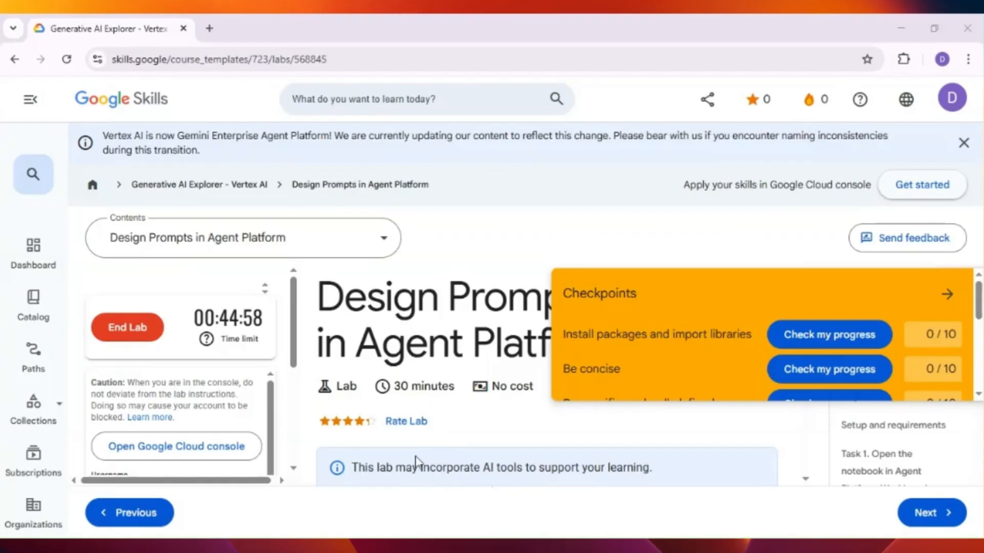
pyautogui.scroll(-1, 245, 409)
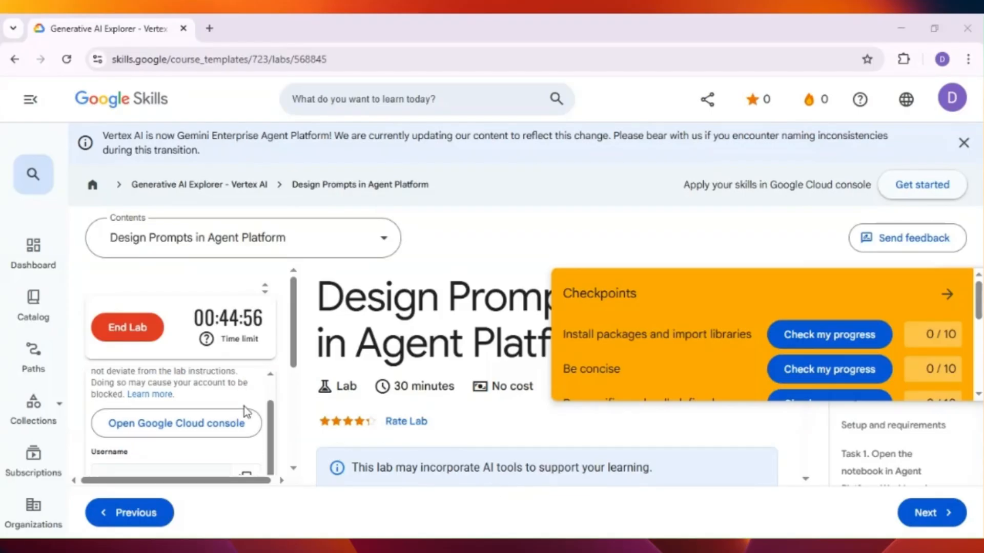
pyautogui.scroll(-3, 245, 410)
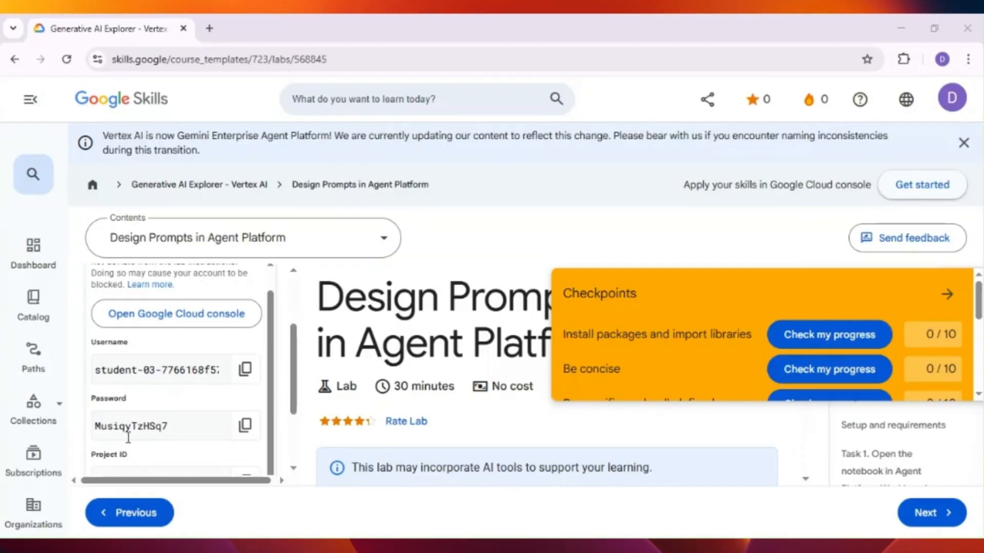
pyautogui.scroll(-2, 158, 432)
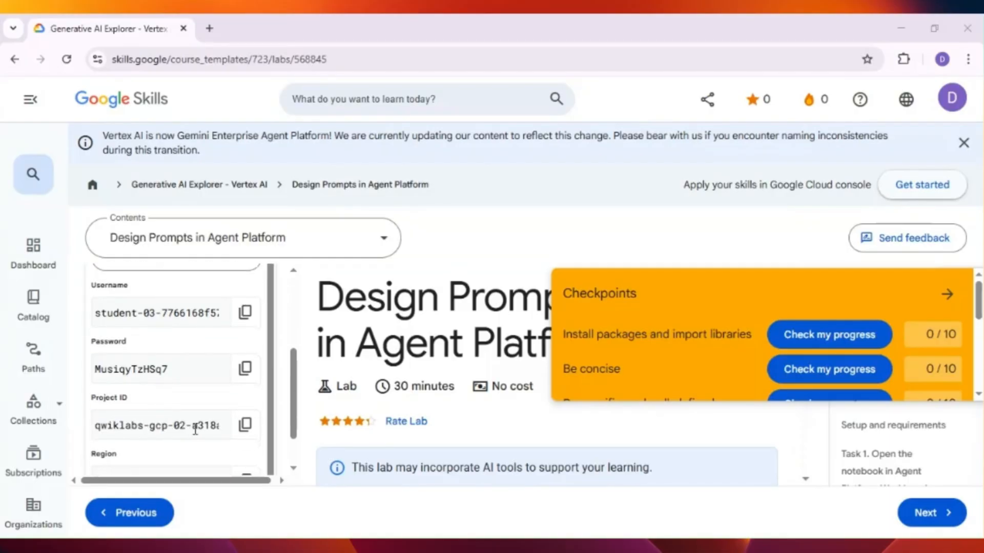
pyautogui.scroll(-2, 195, 429)
pyautogui.scroll(4, 194, 429)
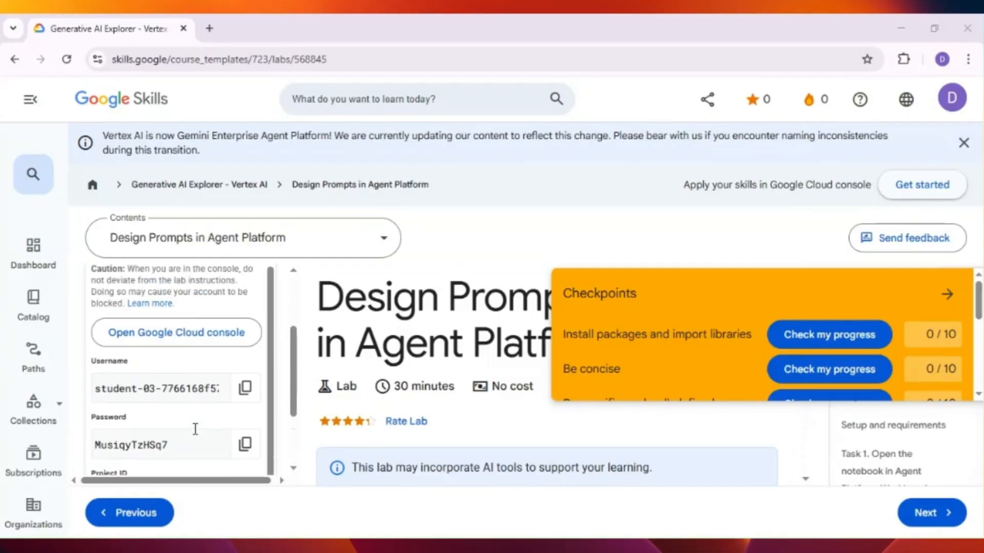
pyautogui.scroll(2, 194, 430)
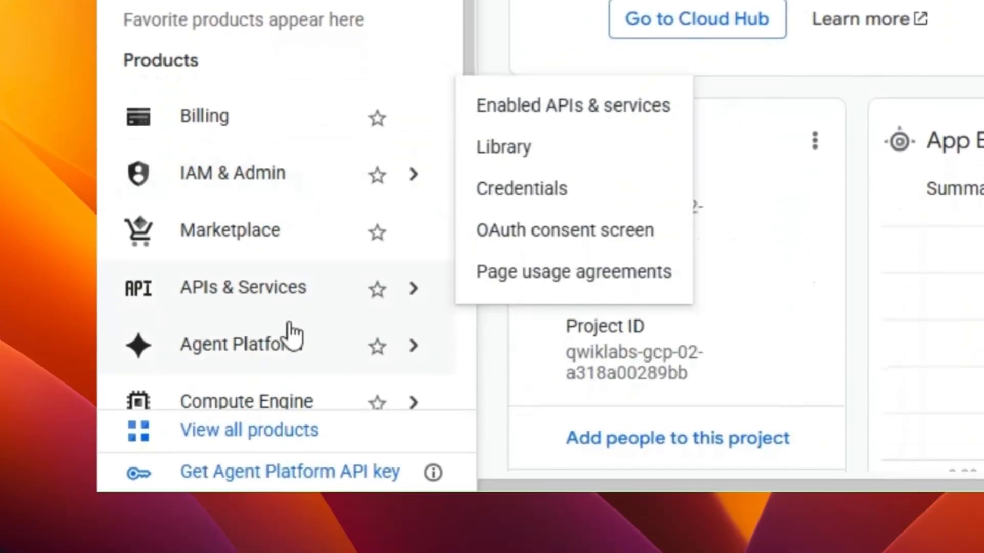
# In the Google Cloud console, open Agent Platform's Studio, then dismiss the menu callout and close the tutorial
pyautogui.moveTo(296, 544)
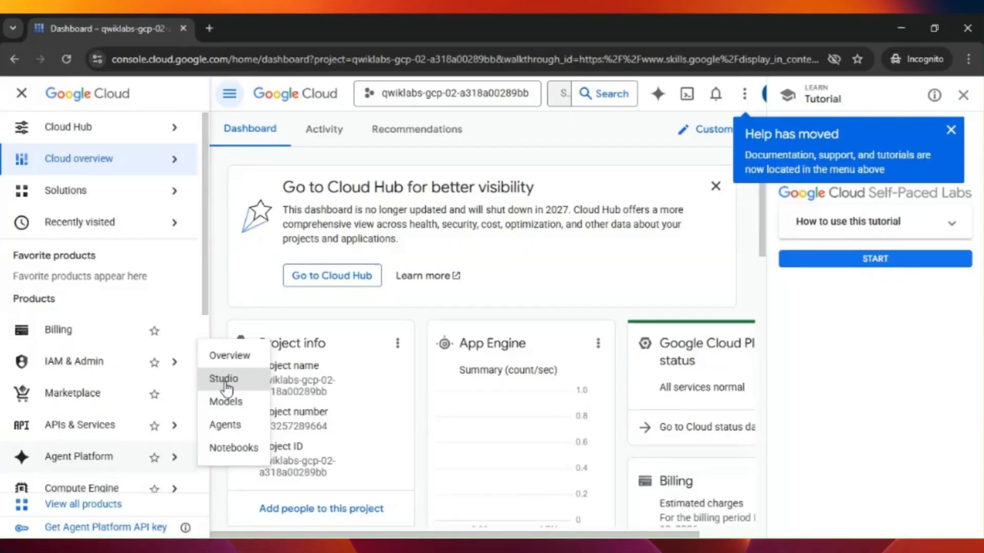
pyautogui.click(225, 384)
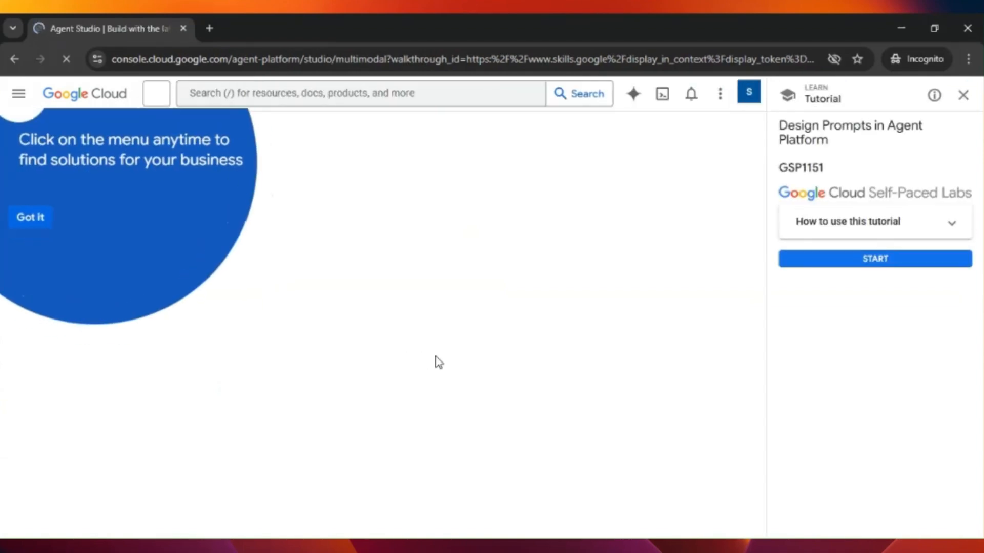
pyautogui.click(39, 222)
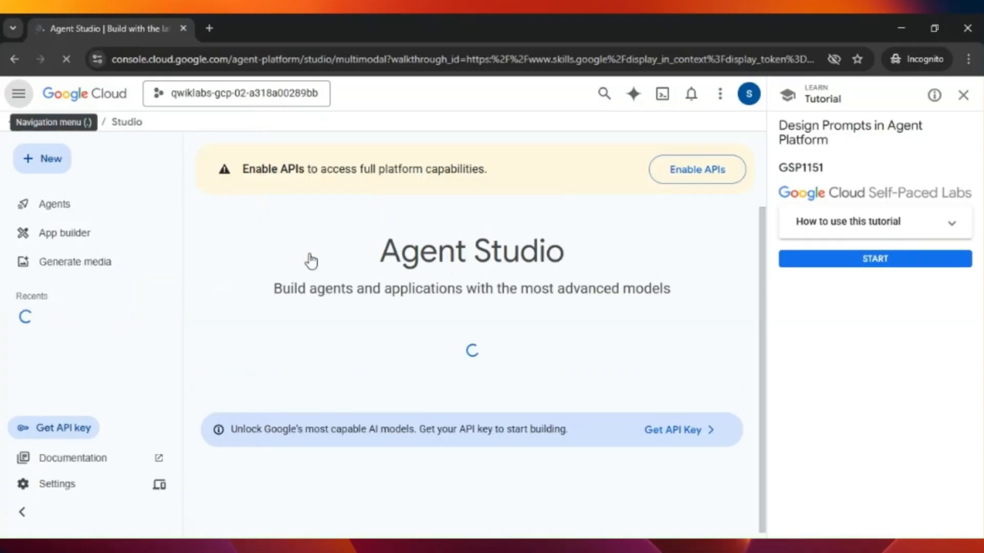
pyautogui.click(965, 96)
pyautogui.click(935, 350)
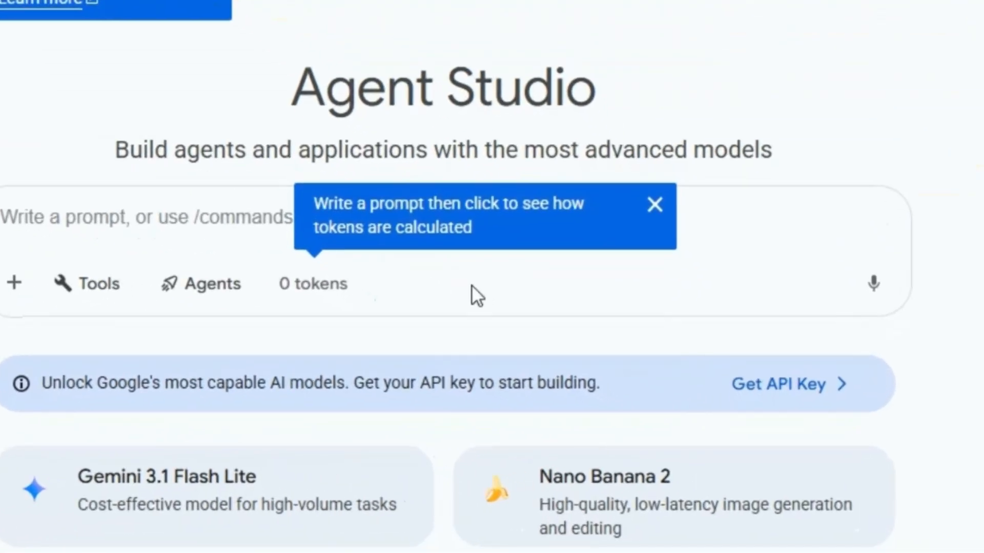
# Open the Nano Banana 2 image generation model and dismiss the production environment callout
pyautogui.scroll(-3, 598, 370)
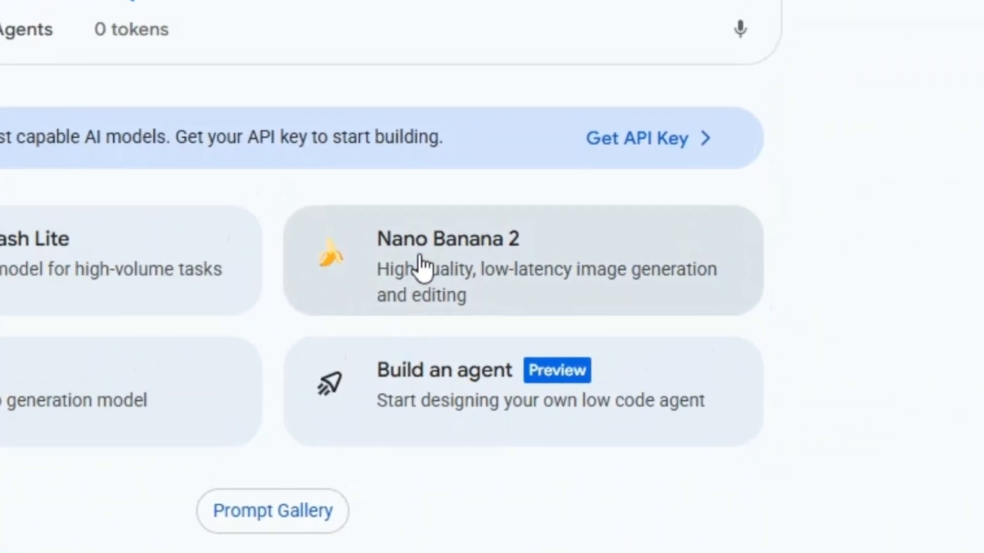
pyautogui.click(432, 151)
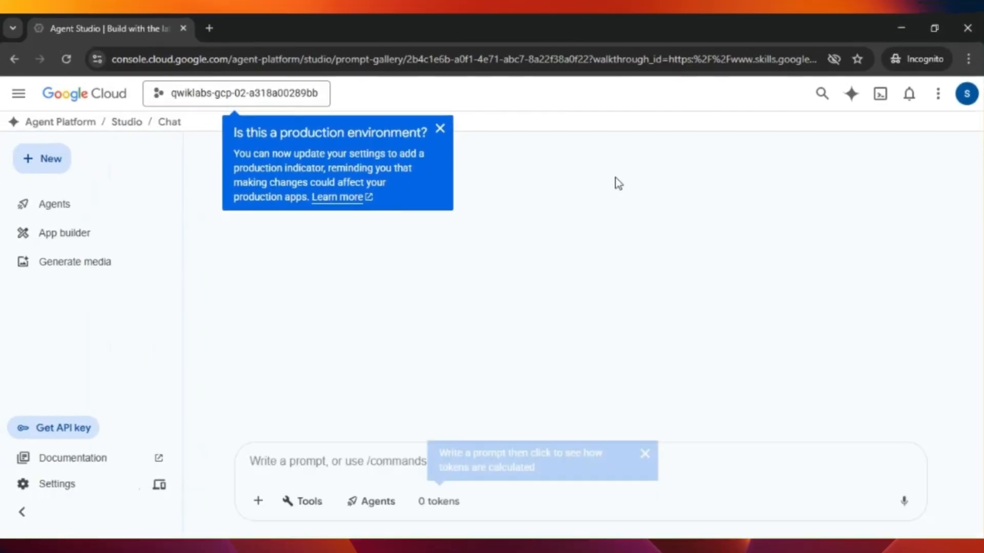
pyautogui.click(440, 129)
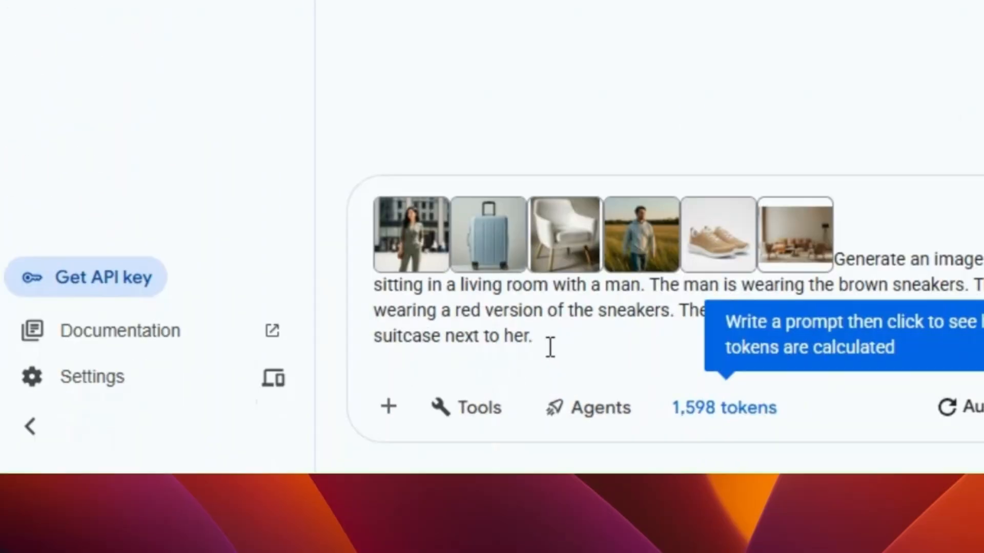
# Replace the sample prompt with a 16:9 YouTube thumbnail prompt containing "FREE Google Cloud Skills!" and "Earn Badges Fast", and submit it
pyautogui.click(323, 456)
pyautogui.press('super+a')
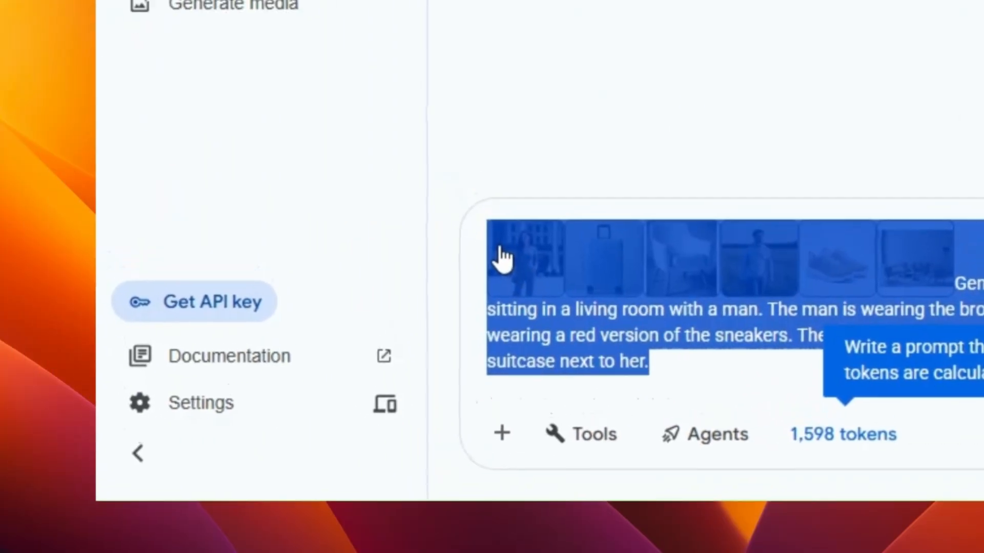
pyautogui.press('super+v')
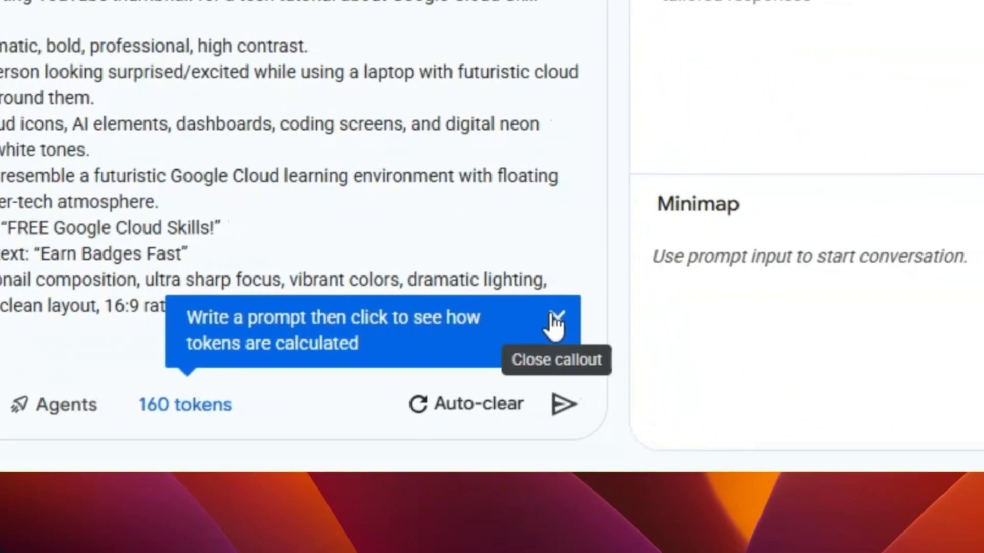
pyautogui.click(551, 321)
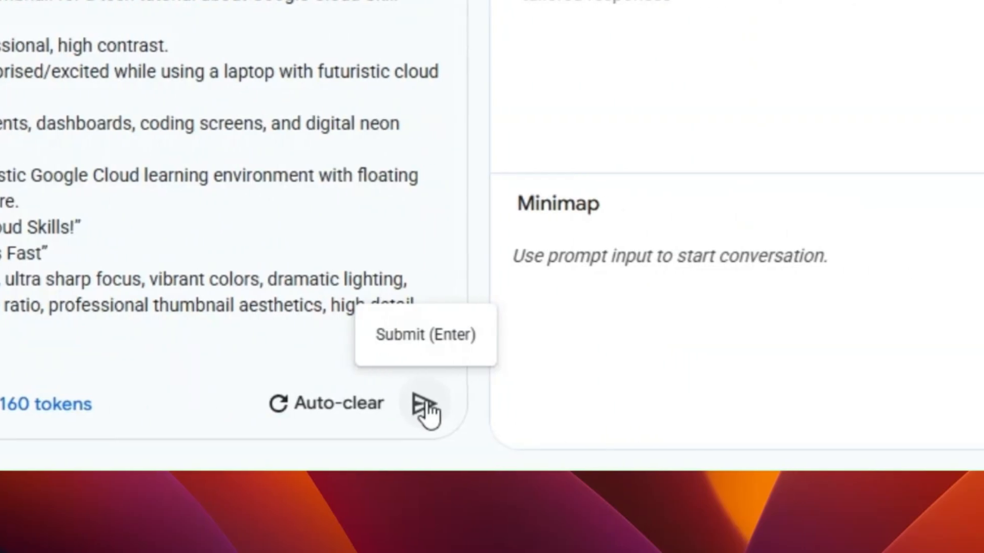
pyautogui.click(433, 407)
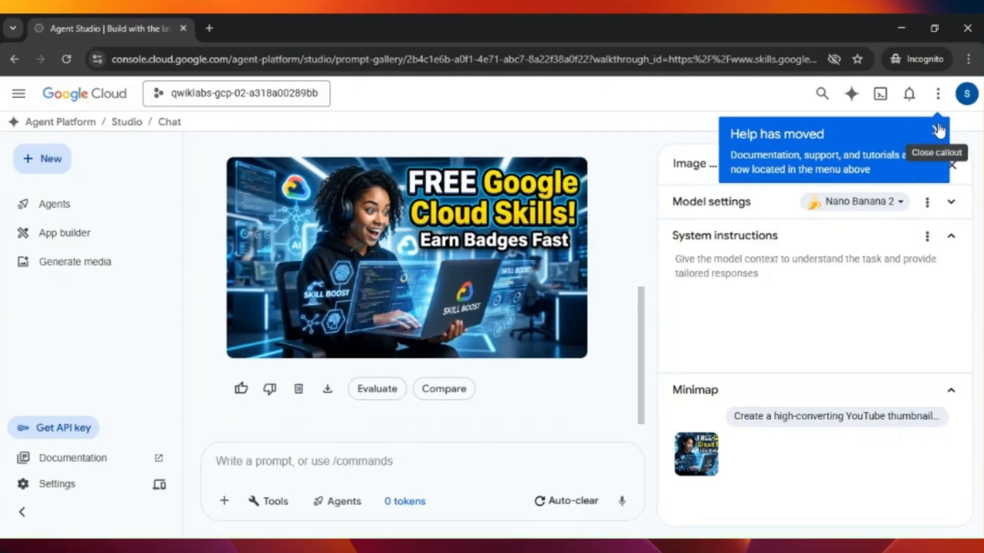
# Dismiss the help callout, view the generated thumbnail in its enlarged image detail, and close it
pyautogui.click(937, 131)
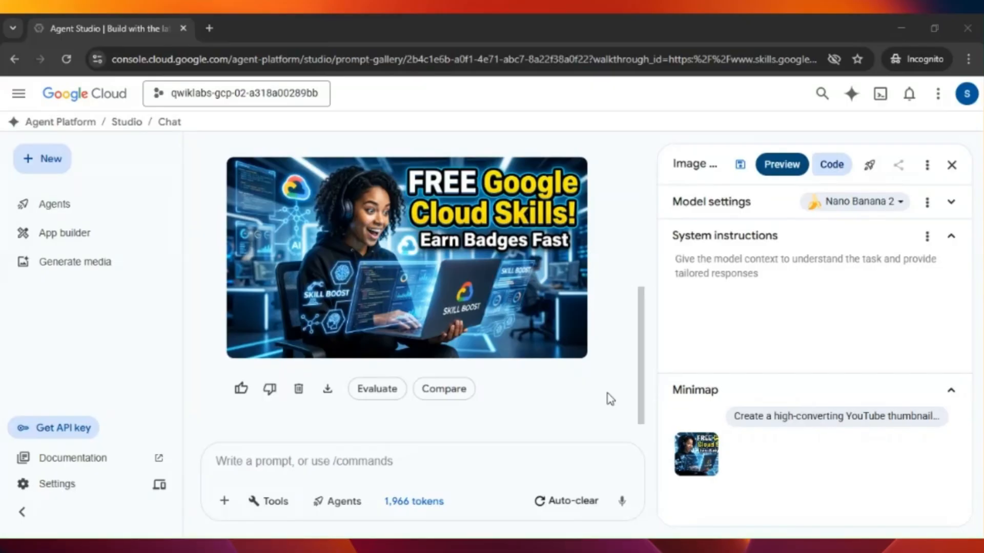
pyautogui.click(491, 303)
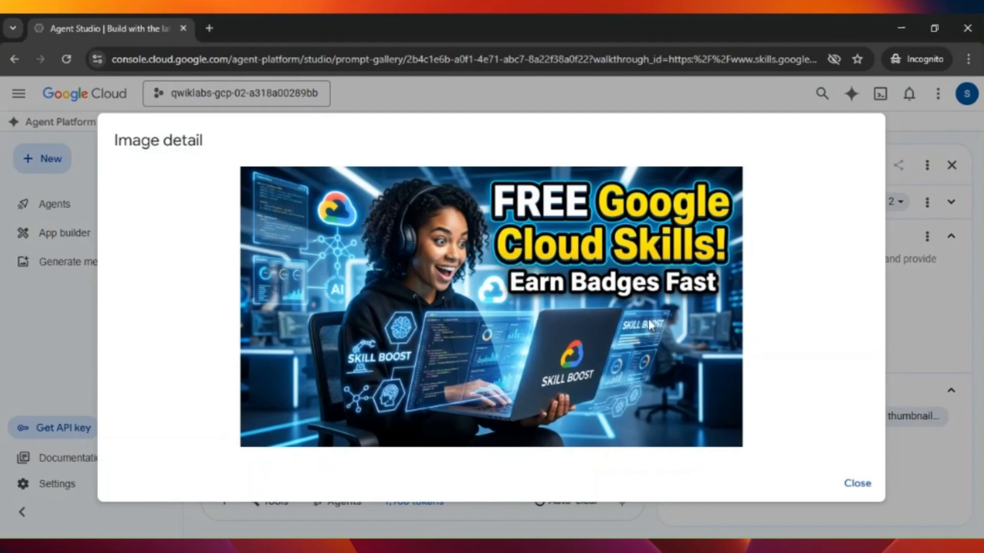
pyautogui.click(860, 486)
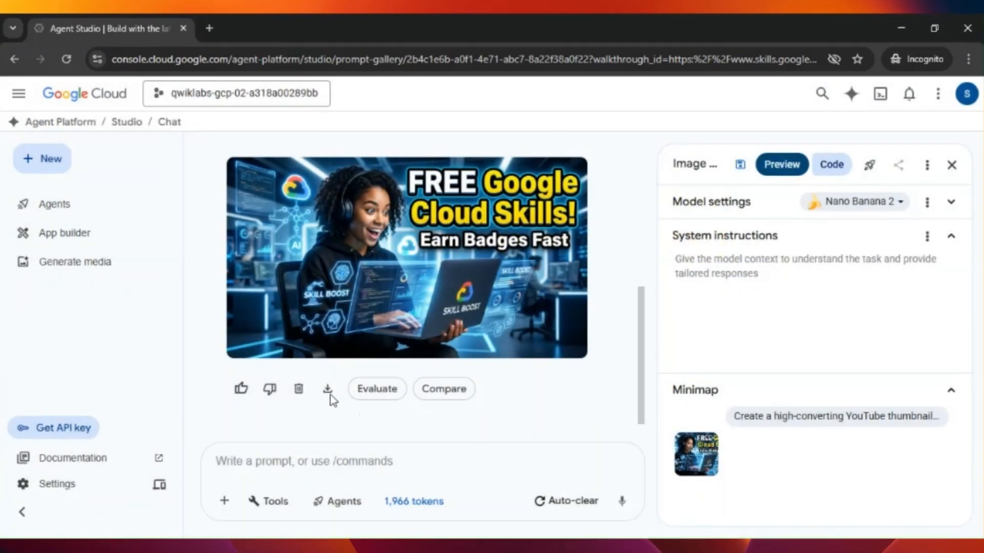